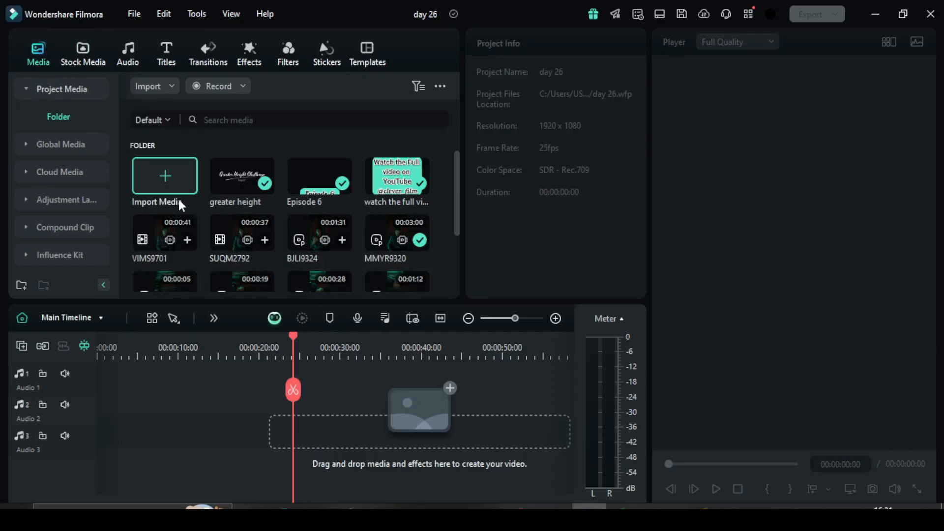
# Import the Frank_Edwards song from the folder inside Music and place it at the start of the Audio 1 track.
pyautogui.click(164, 184)
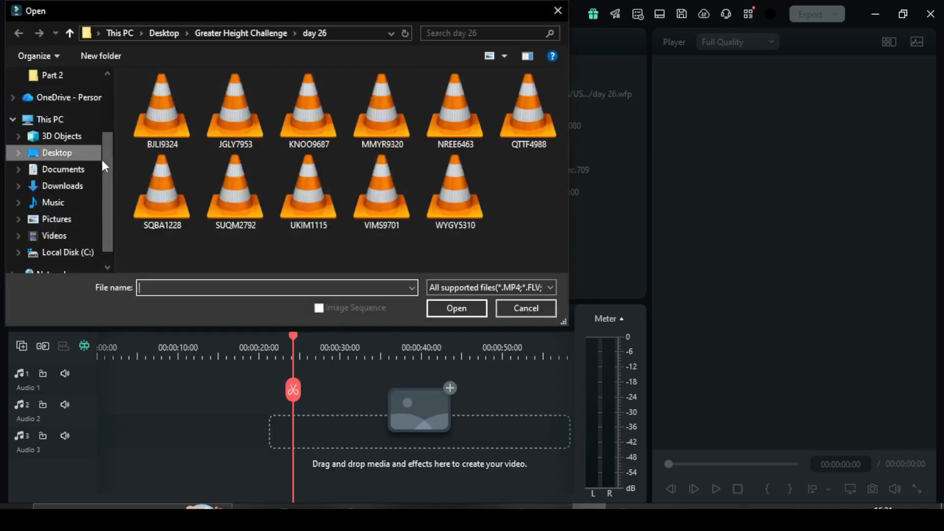
pyautogui.click(62, 206)
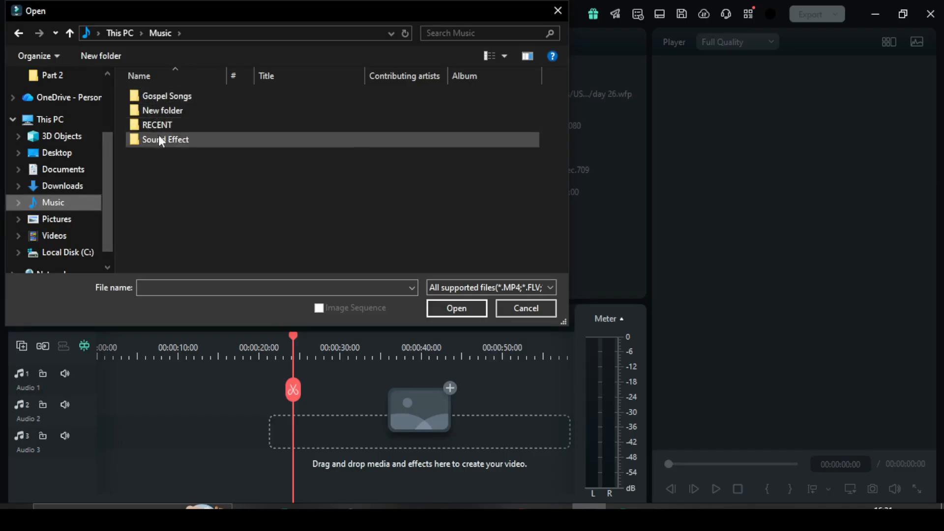
pyautogui.doubleClick(158, 110)
pyautogui.click(157, 109)
pyautogui.click(456, 309)
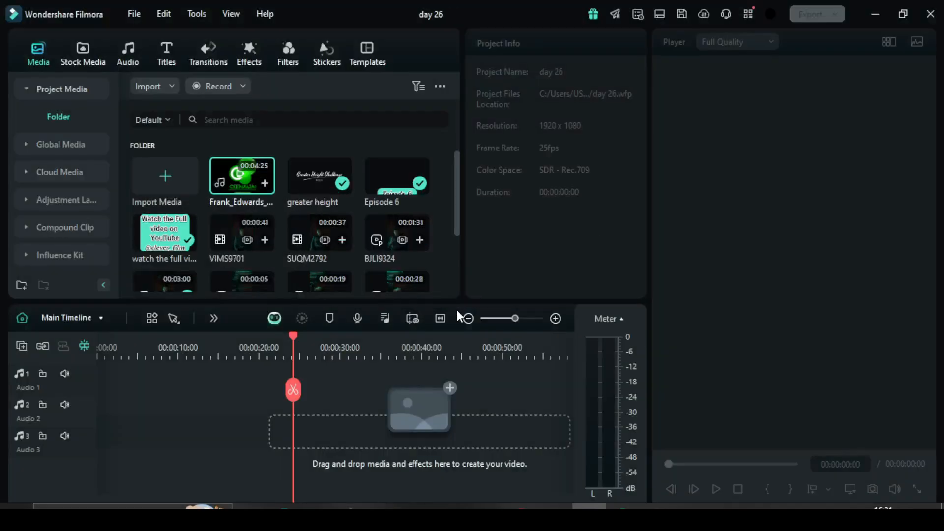
pyautogui.moveTo(241, 182)
pyautogui.mouseDown()
pyautogui.moveTo(299, 231)
pyautogui.moveTo(249, 179)
pyautogui.mouseUp()
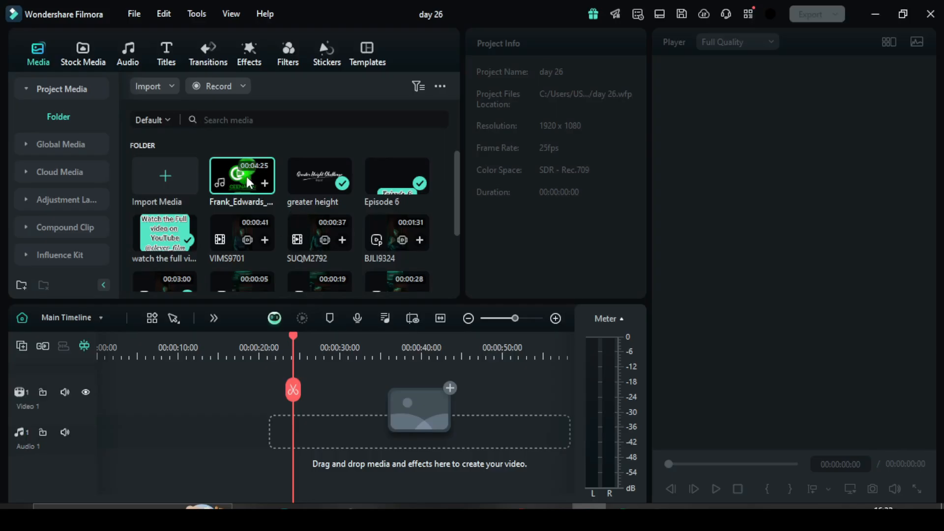
pyautogui.moveTo(243, 175); pyautogui.dragTo(81, 474)
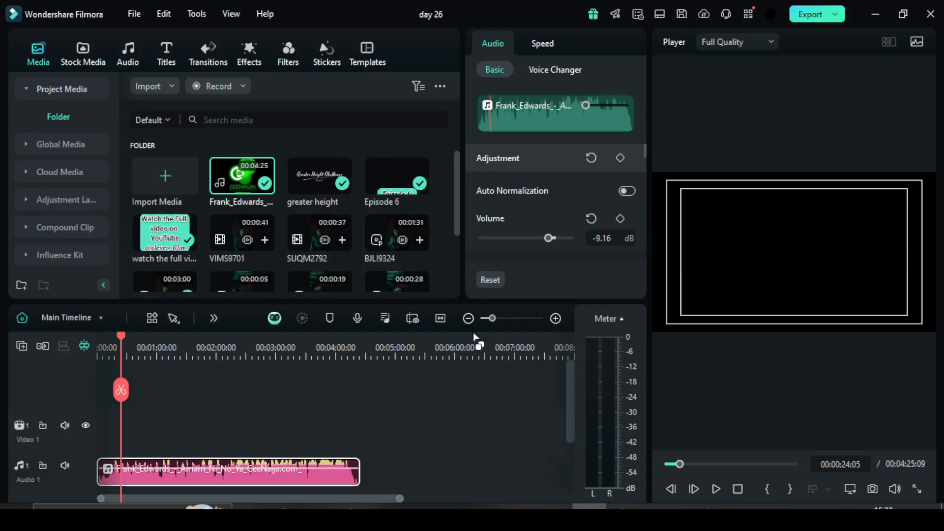
# Clear the "click" search, browse the built-in music categories and preview the Cinematic epic trailer track.
pyautogui.click(132, 58)
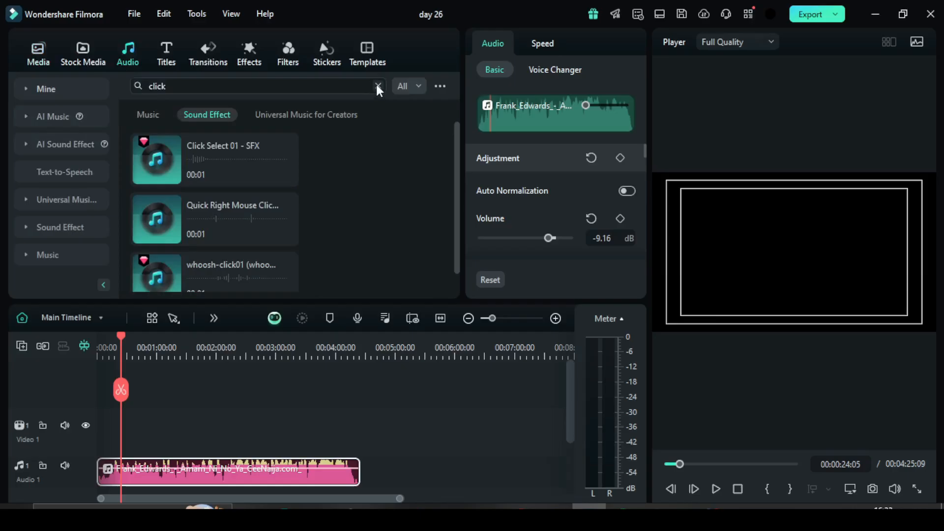
pyautogui.click(378, 87)
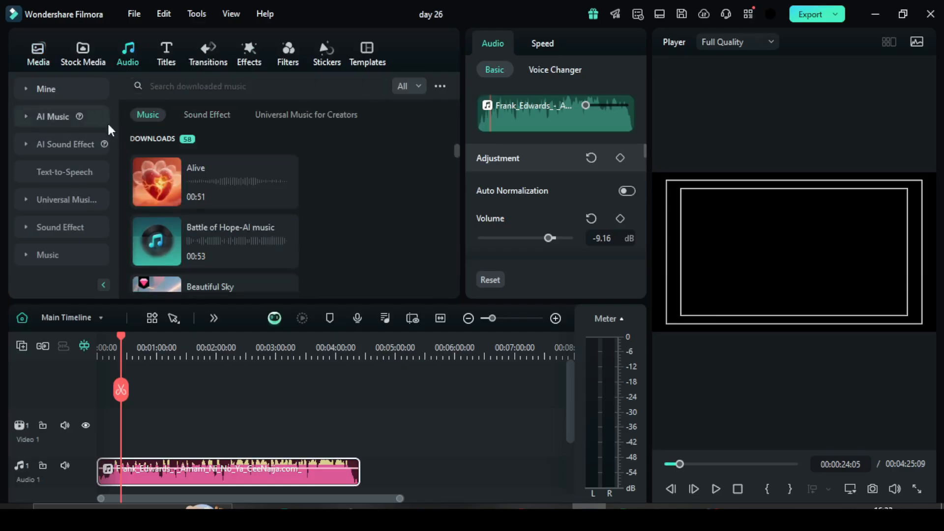
pyautogui.click(51, 257)
pyautogui.scroll(-10, 237, 212)
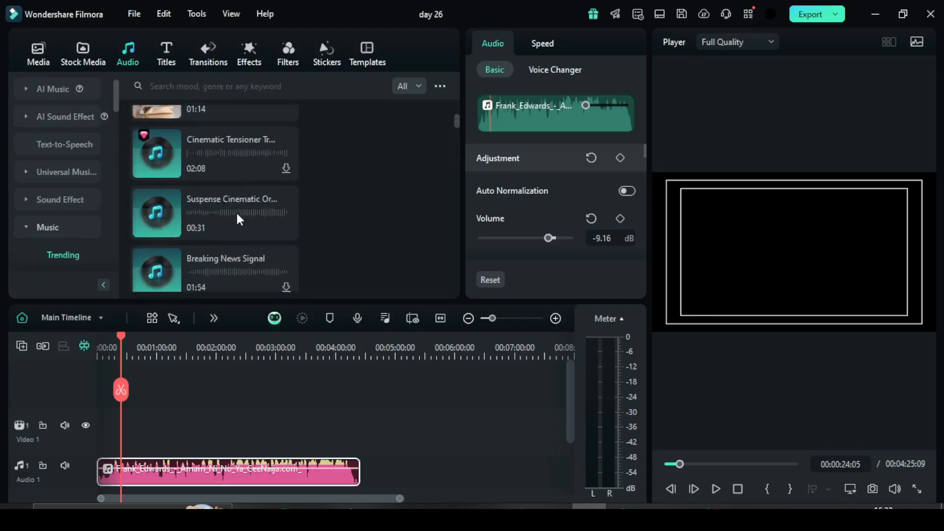
pyautogui.scroll(7, 237, 213)
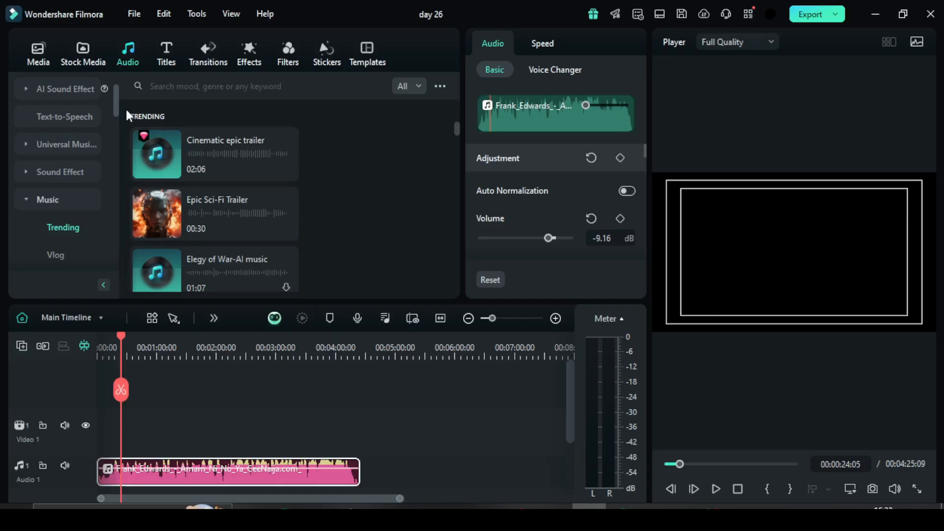
pyautogui.moveTo(116, 97); pyautogui.dragTo(113, 128)
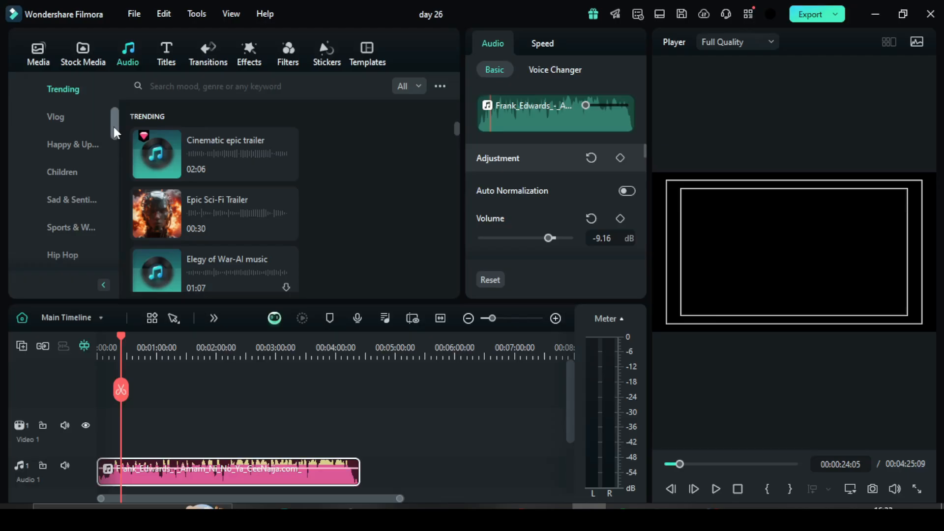
pyautogui.moveTo(115, 123); pyautogui.dragTo(106, 145)
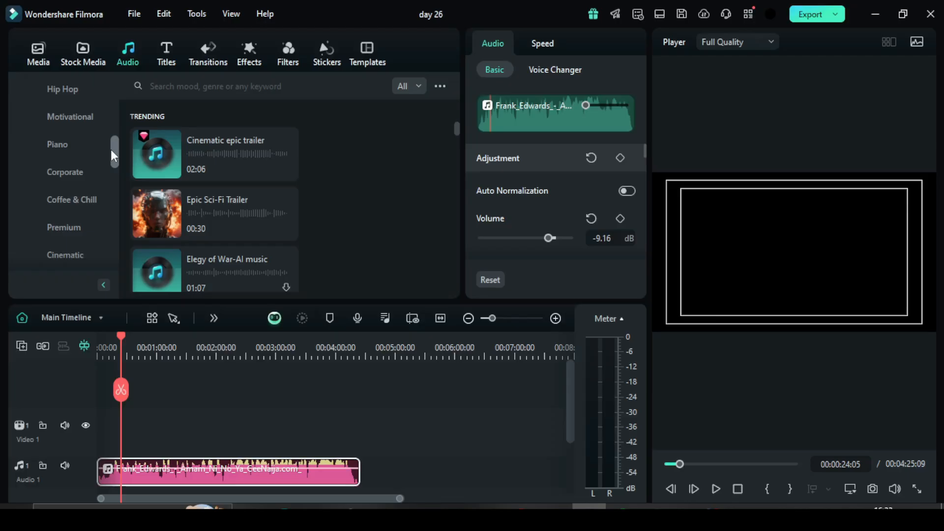
pyautogui.click(165, 155)
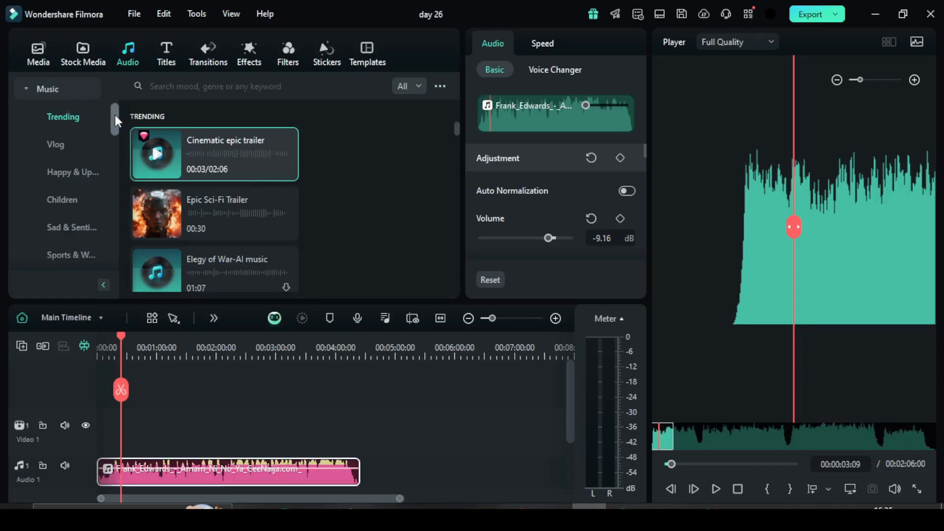
# Add the favorite track Cinematic epic trailer right after the song on Audio 1 and play the start of it.
pyautogui.moveTo(115, 115); pyautogui.dragTo(116, 85)
pyautogui.click(53, 92)
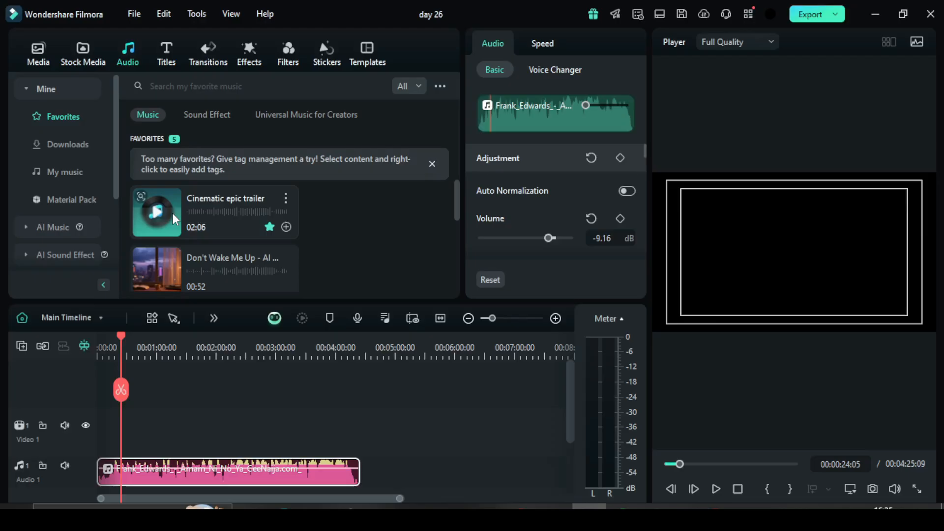
pyautogui.moveTo(166, 211); pyautogui.dragTo(375, 389)
pyautogui.click(361, 351)
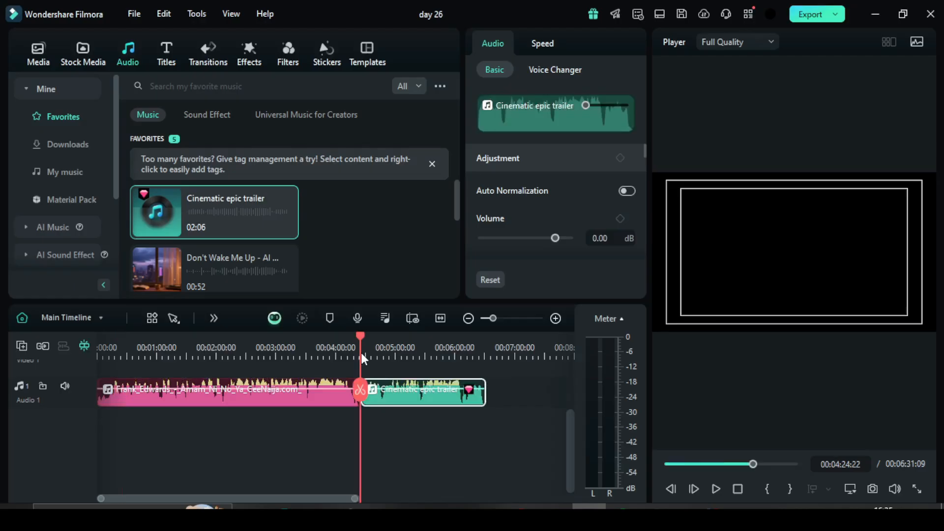
pyautogui.press('space')
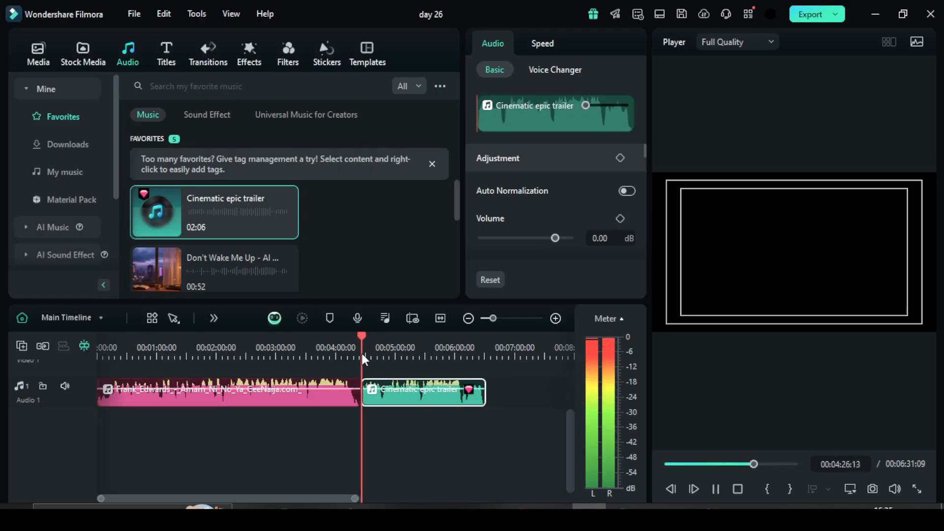
pyautogui.press('space')
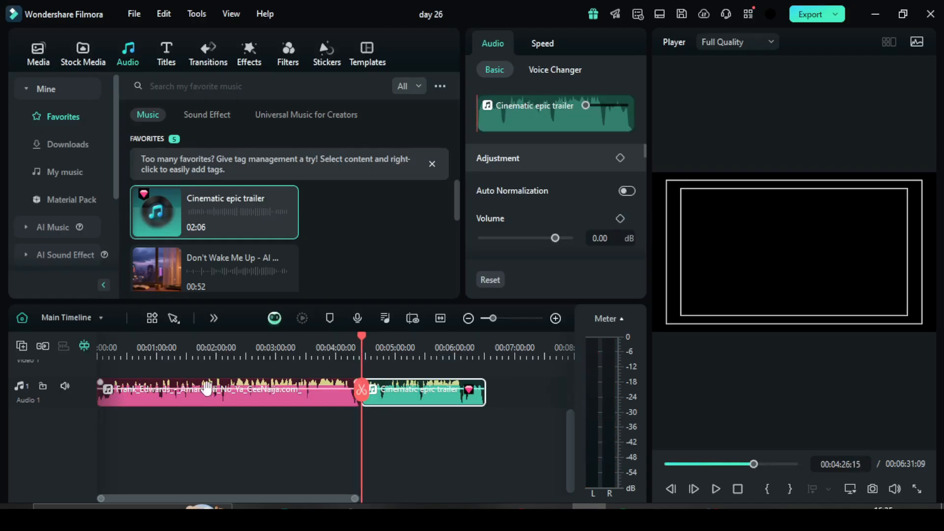
# Delete the Frank_Edwards song clip and the empty gap before Cinematic epic trailer on Audio 1.
pyautogui.click(199, 401)
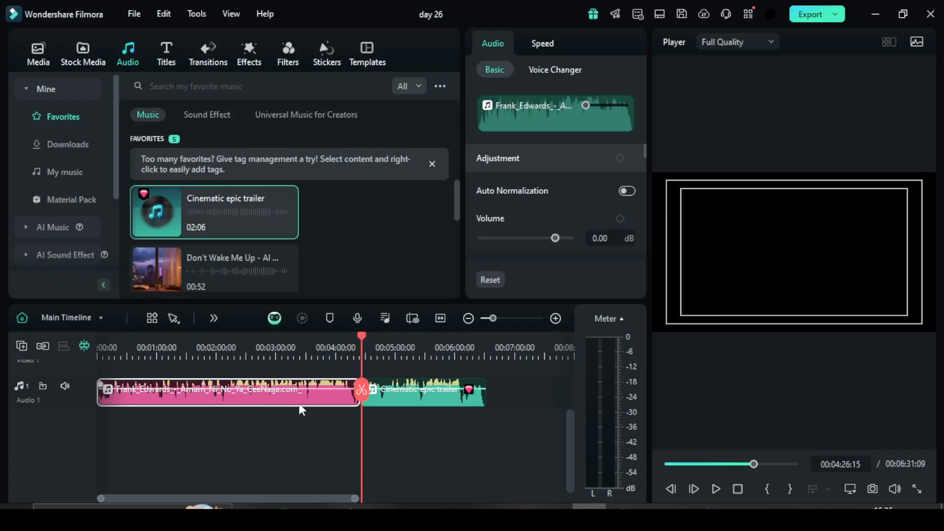
pyautogui.click(424, 397)
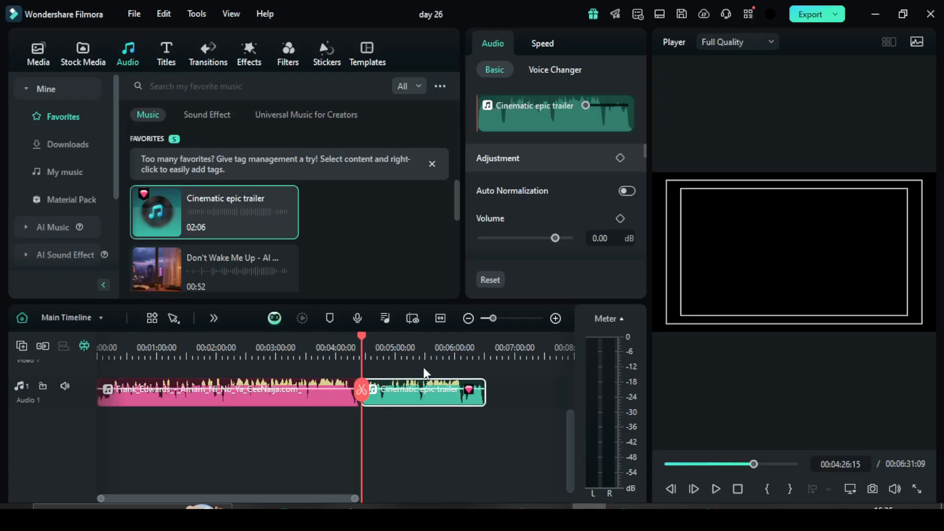
pyautogui.click(244, 398)
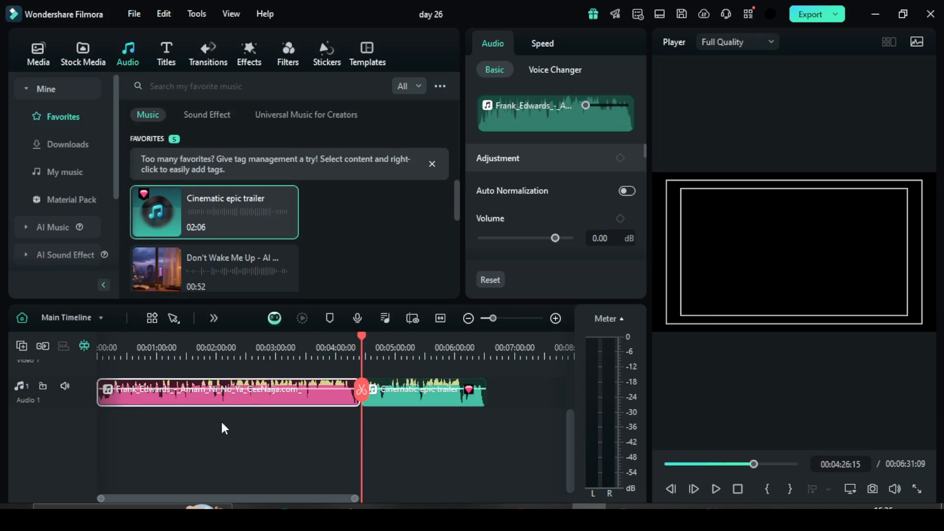
pyautogui.press('Delete')
pyautogui.click(241, 400)
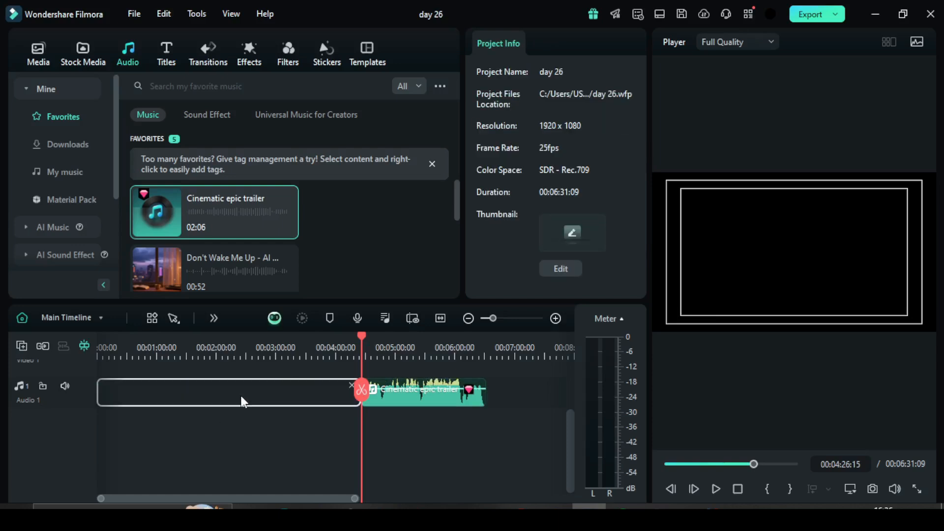
pyautogui.press('Delete')
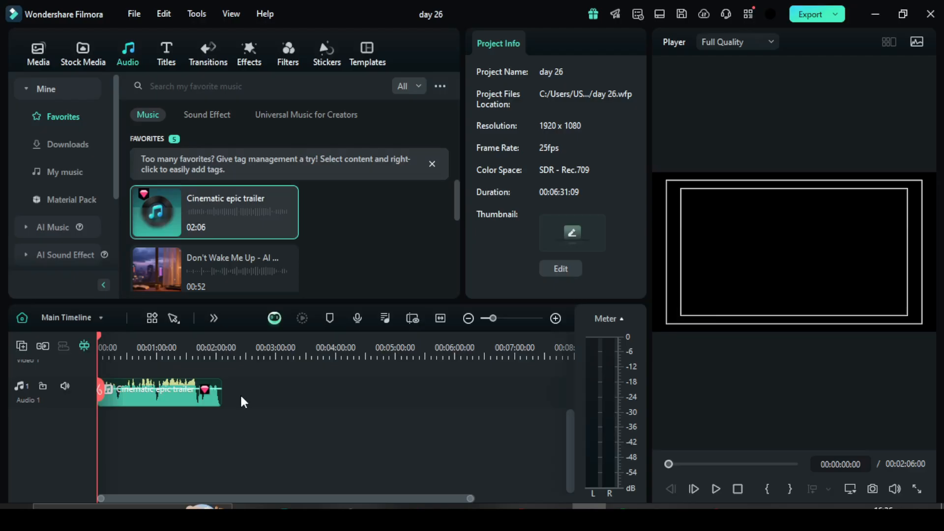
# Lower the Cinematic epic trailer clip's volume to -25.08 dB and play it back.
pyautogui.click(180, 400)
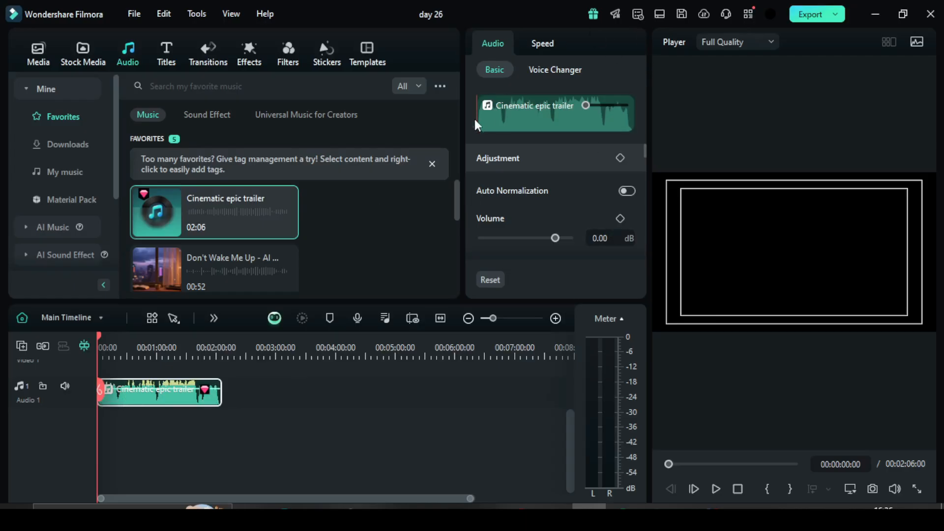
pyautogui.click(535, 47)
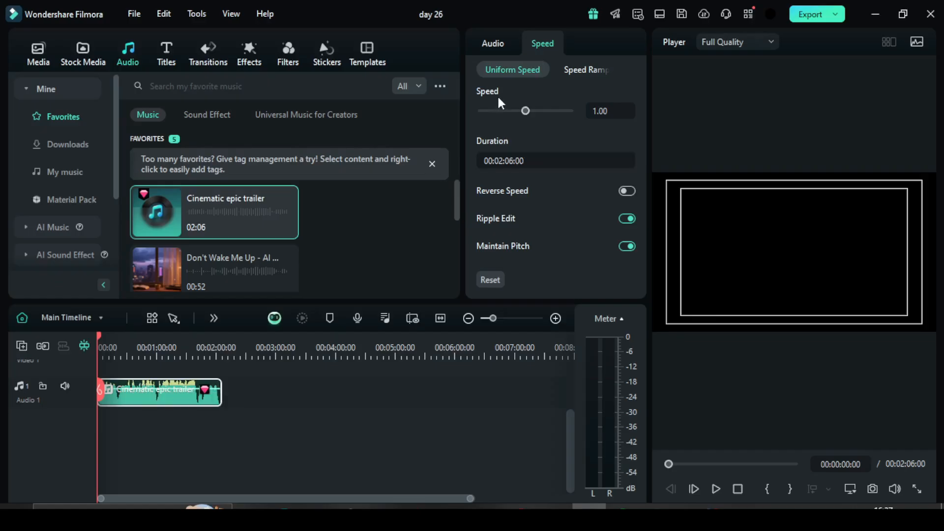
pyautogui.click(496, 42)
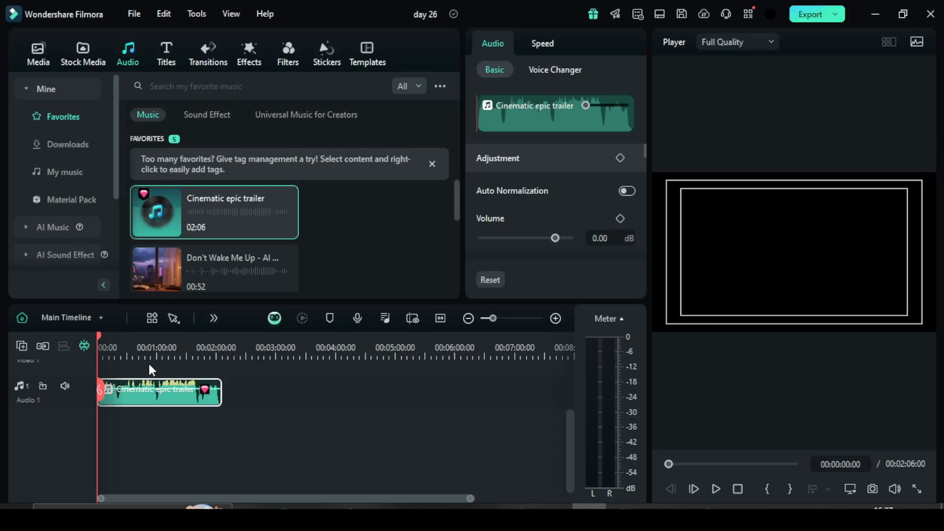
pyautogui.click(604, 238)
pyautogui.moveTo(556, 240)
pyautogui.mouseDown()
pyautogui.moveTo(526, 237)
pyautogui.moveTo(538, 238)
pyautogui.mouseUp()
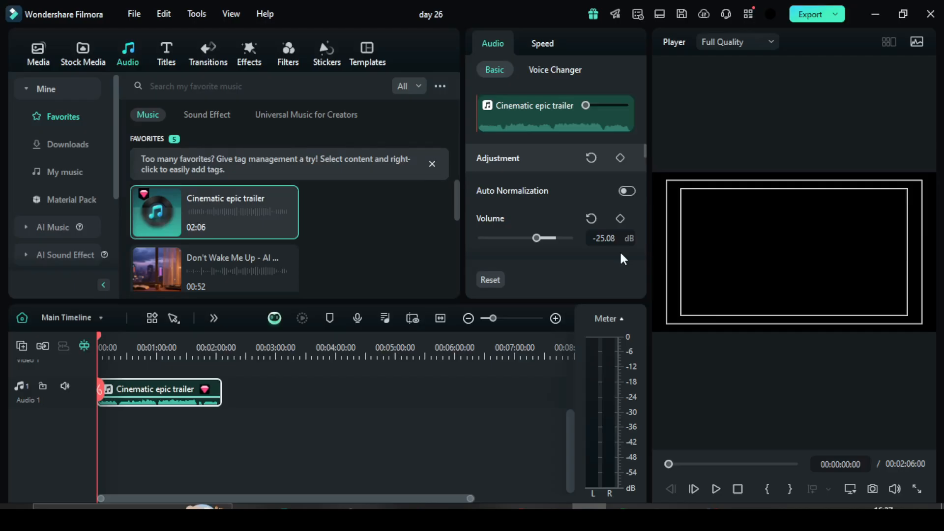
pyautogui.press('space')
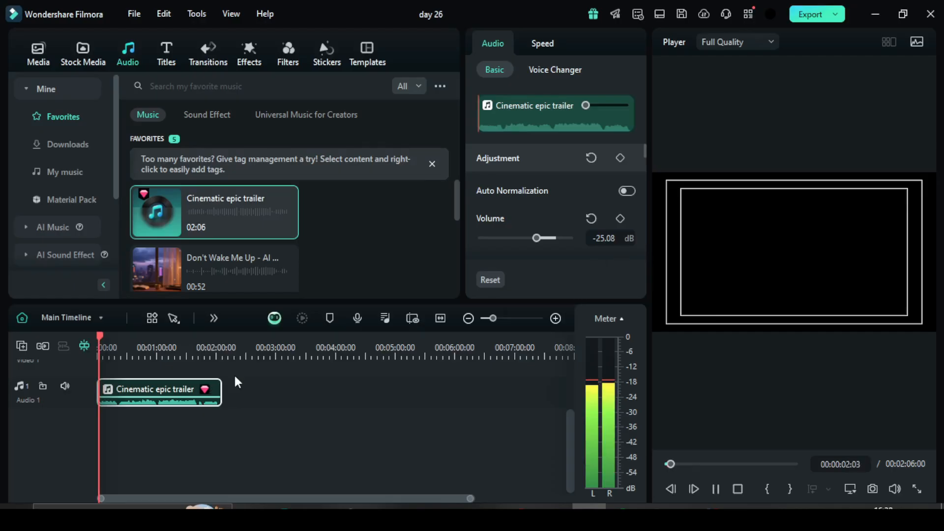
pyautogui.press('space')
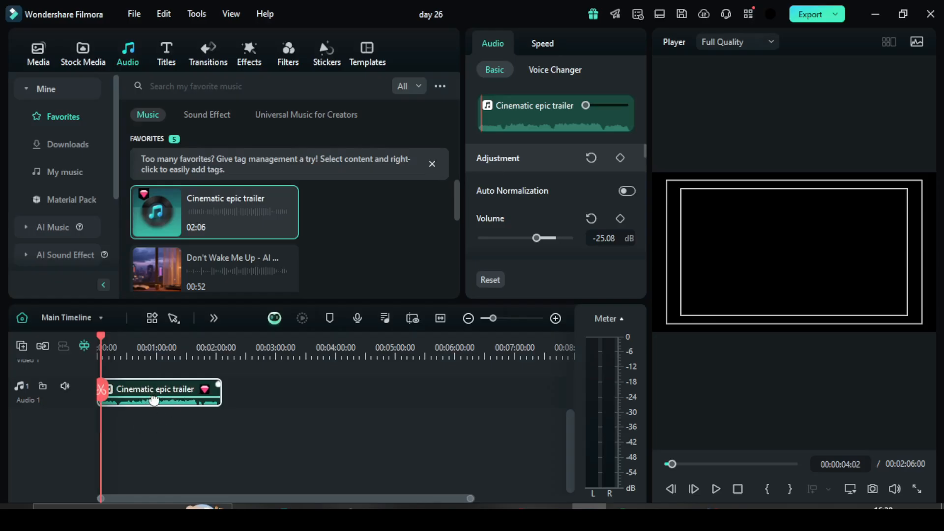
# Adjust the clip's volume directly on the timeline, and set it to exactly -25 dB.
pyautogui.moveTo(154, 399)
pyautogui.mouseDown()
pyautogui.moveTo(154, 389)
pyautogui.moveTo(155, 399)
pyautogui.mouseUp()
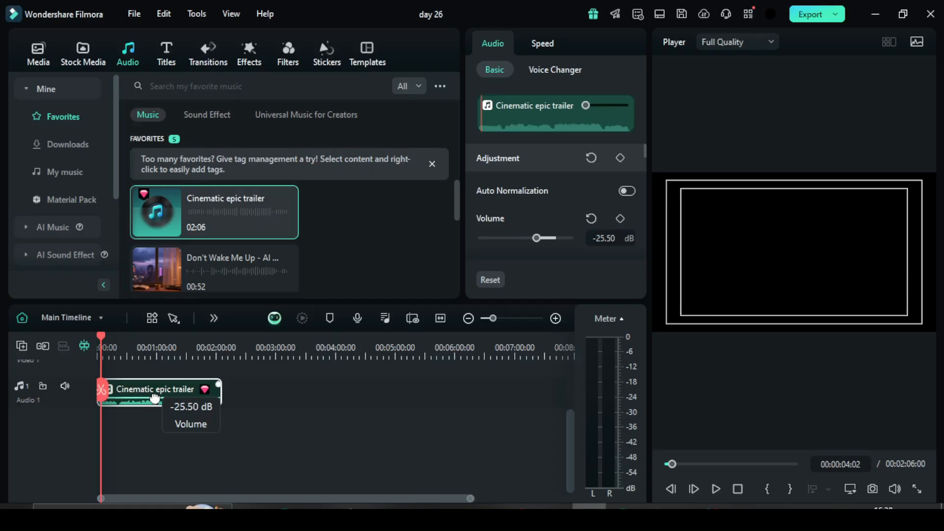
pyautogui.moveTo(155, 398); pyautogui.dragTo(154, 398)
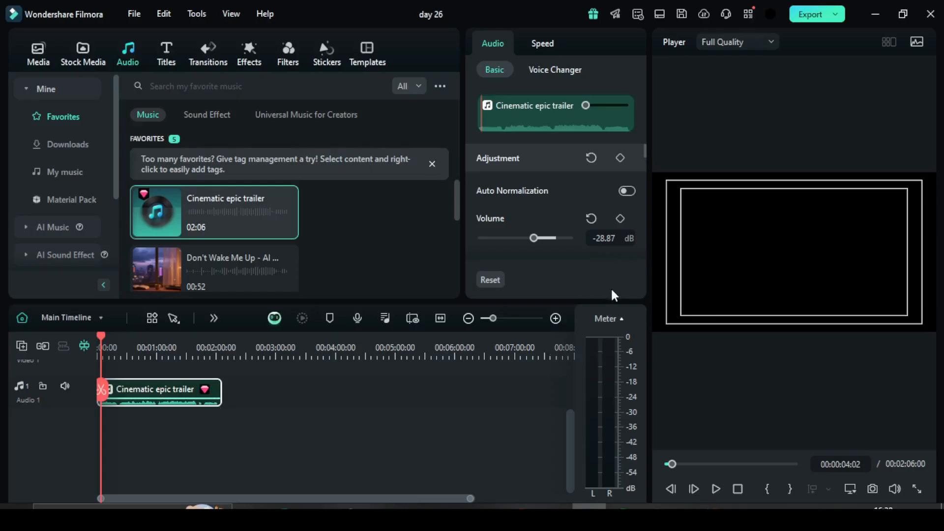
pyautogui.click(604, 237)
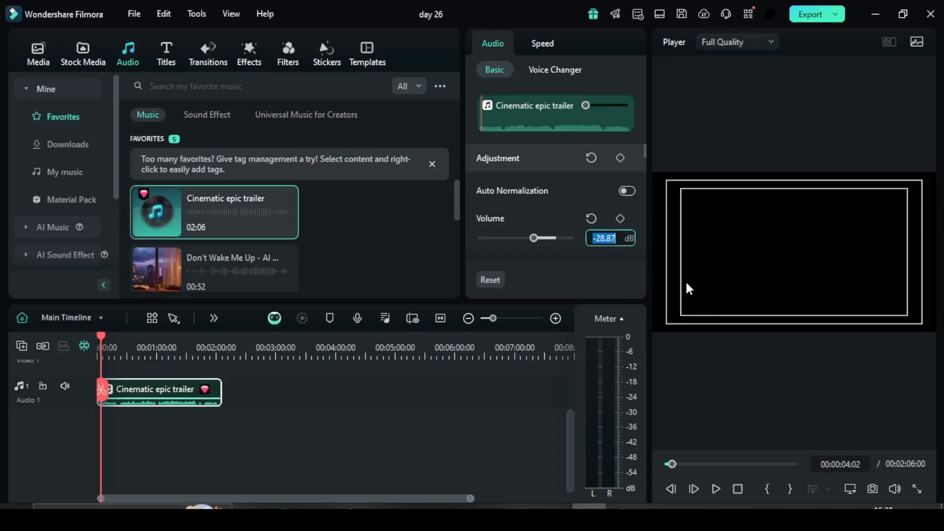
pyautogui.write('-25')
pyautogui.press('Return')
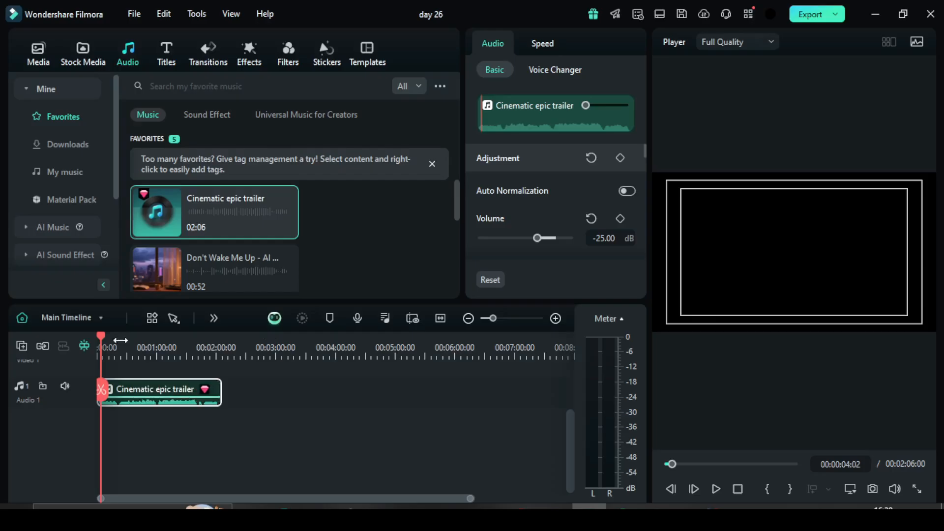
# Try a fade-in of about 43 seconds and a fade-out directly on the timeline clip, play it, and remove both fades.
pyautogui.click(153, 344)
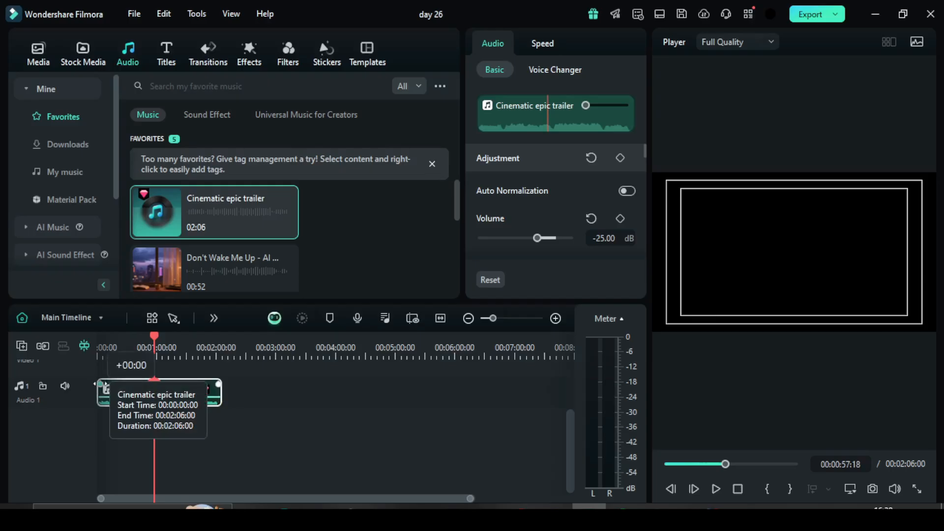
pyautogui.moveTo(97, 384); pyautogui.dragTo(140, 384)
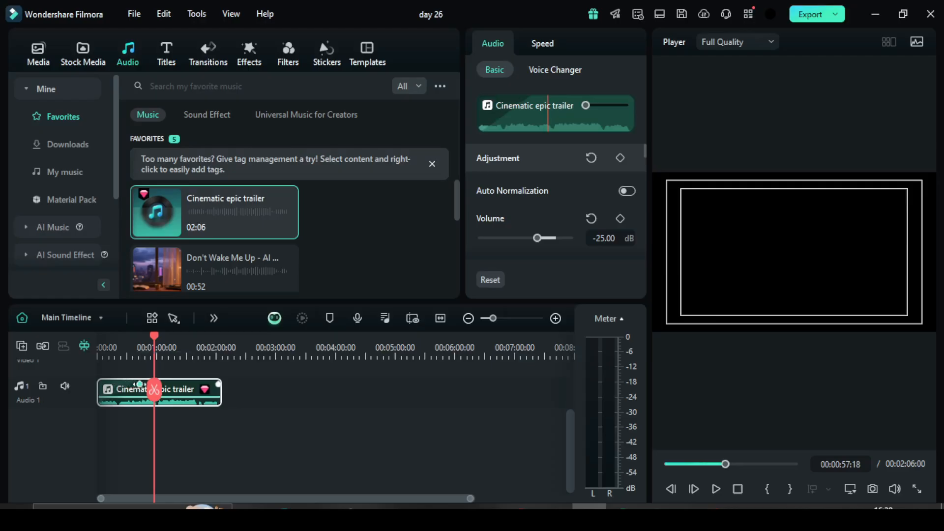
pyautogui.moveTo(216, 383); pyautogui.dragTo(182, 381)
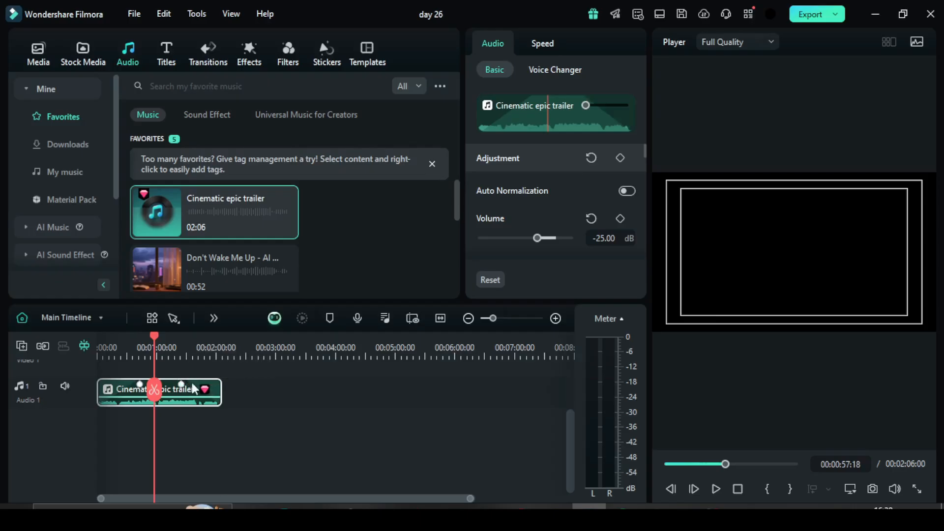
pyautogui.press('space')
pyautogui.press('space')
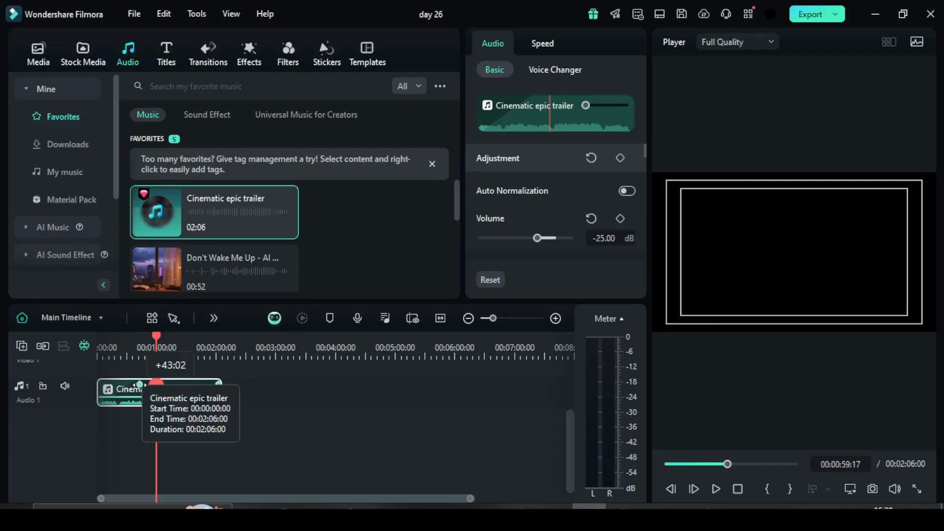
pyautogui.moveTo(84, 380); pyautogui.dragTo(84, 380)
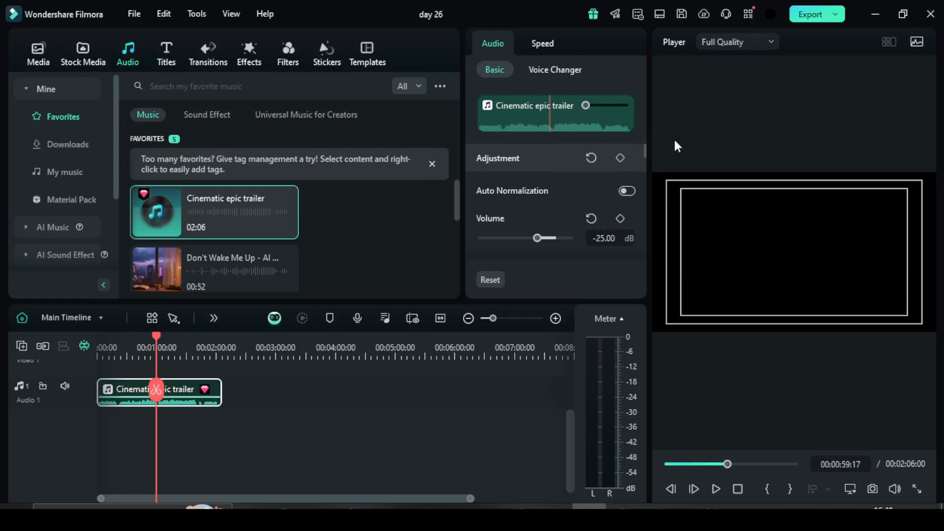
# Set the Cinematic epic trailer clip's fade-in to 35 seconds and its fade-out to 36 seconds in the audio adjustments.
pyautogui.moveTo(643, 148); pyautogui.dragTo(645, 172)
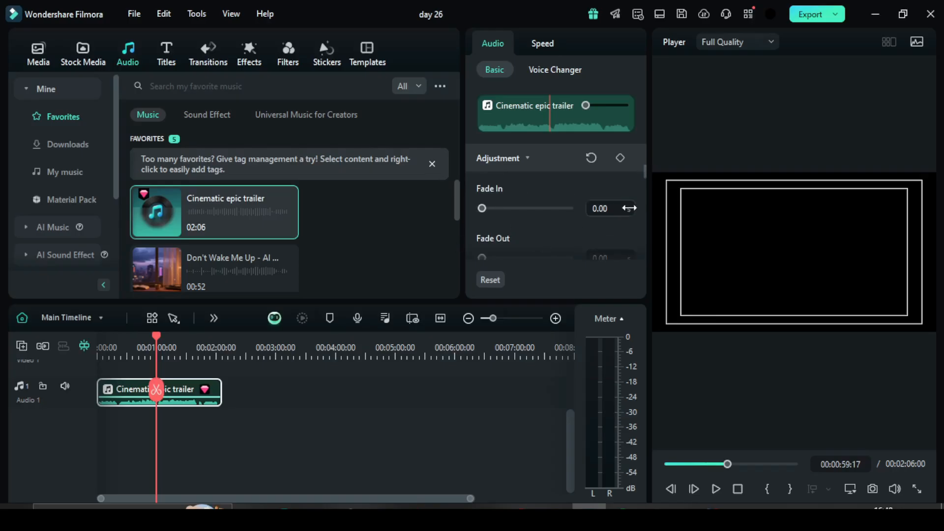
pyautogui.scroll(-1, 642, 173)
pyautogui.moveTo(489, 197); pyautogui.dragTo(507, 202)
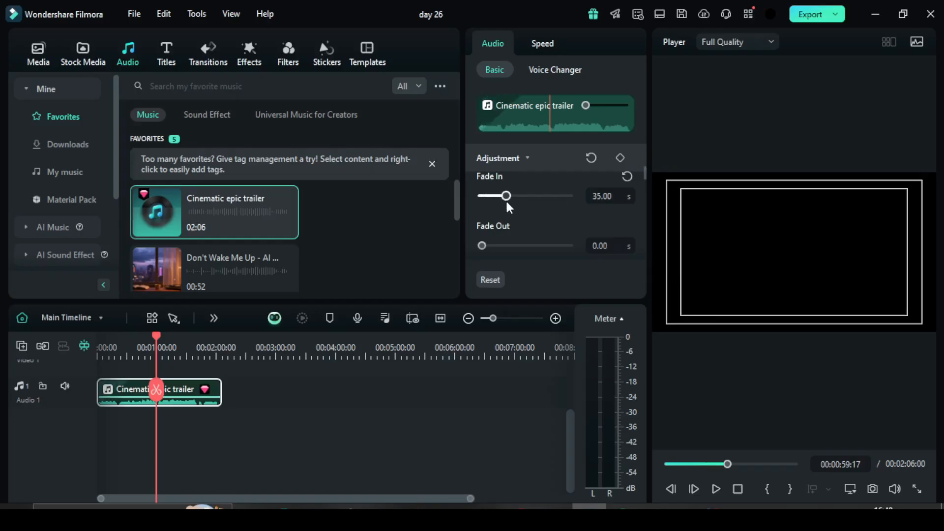
pyautogui.moveTo(492, 244); pyautogui.dragTo(507, 249)
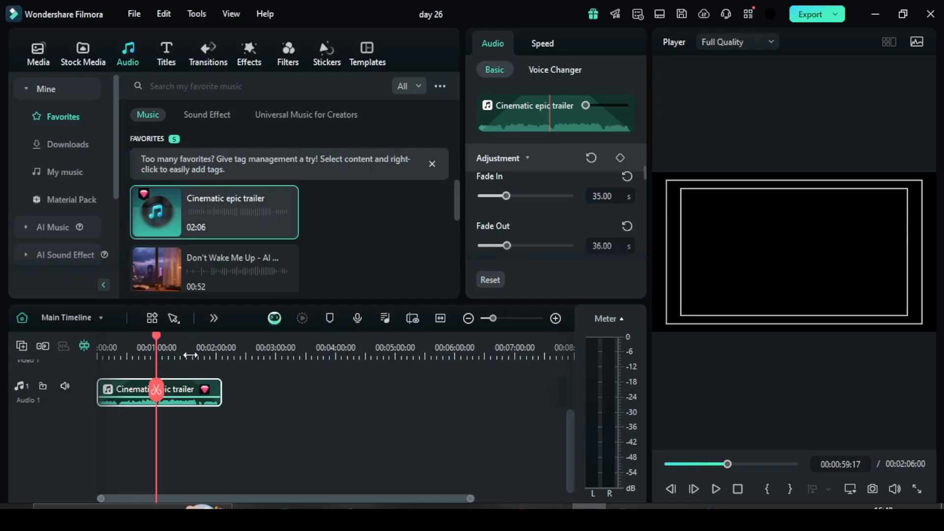